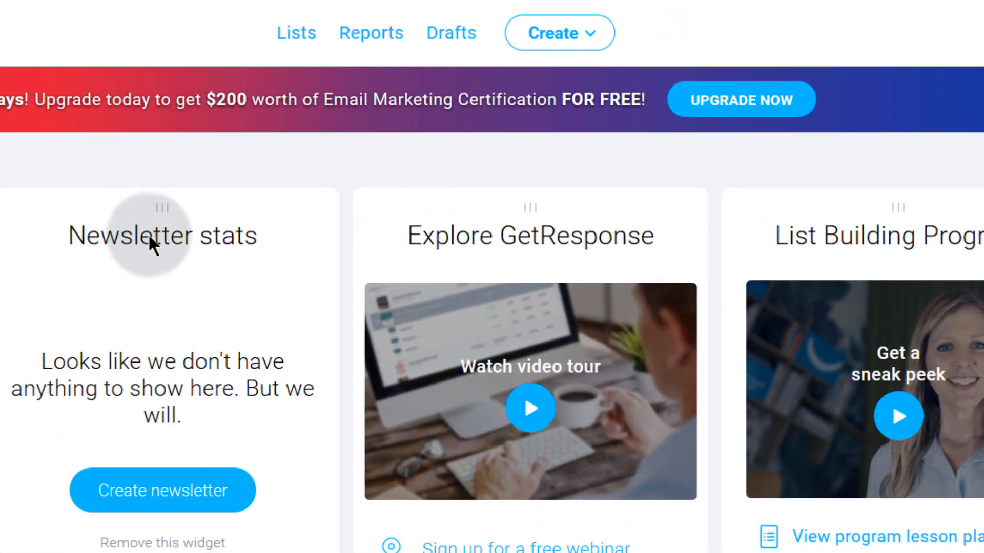
Create a new contact list named business2 from the Lists page
{"action": "left_click", "coordinate": [293, 36]}
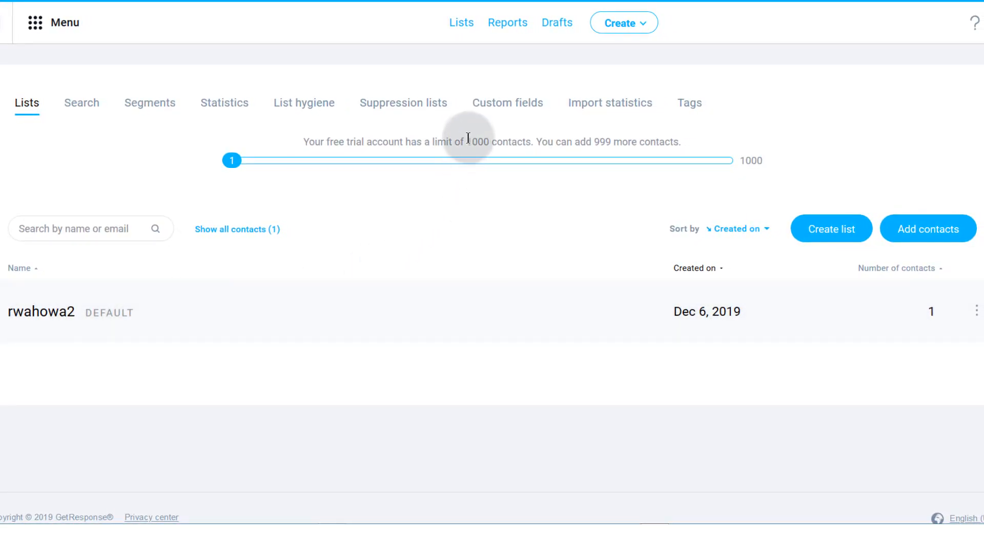
{"action": "left_click_drag", "start_coordinate": [468, 142], "coordinate": [532, 141]}
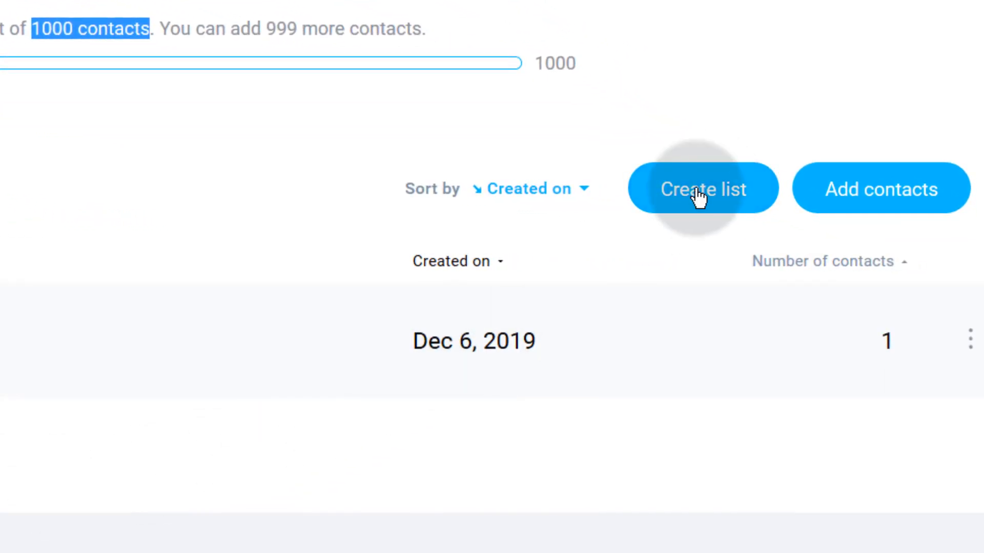
{"action": "left_click", "coordinate": [694, 204]}
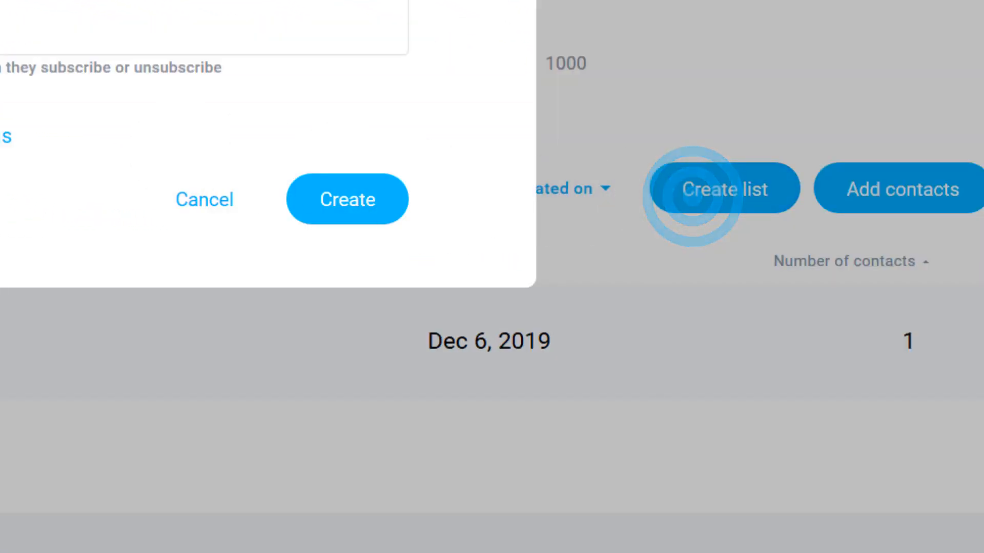
{"action": "left_click", "coordinate": [194, 178]}
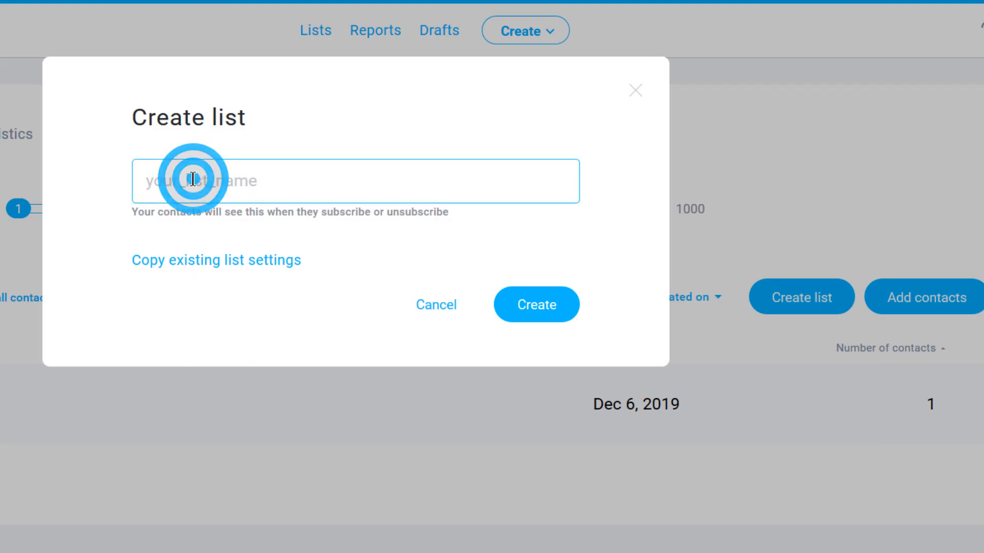
{"action": "type", "text": "Business2"}
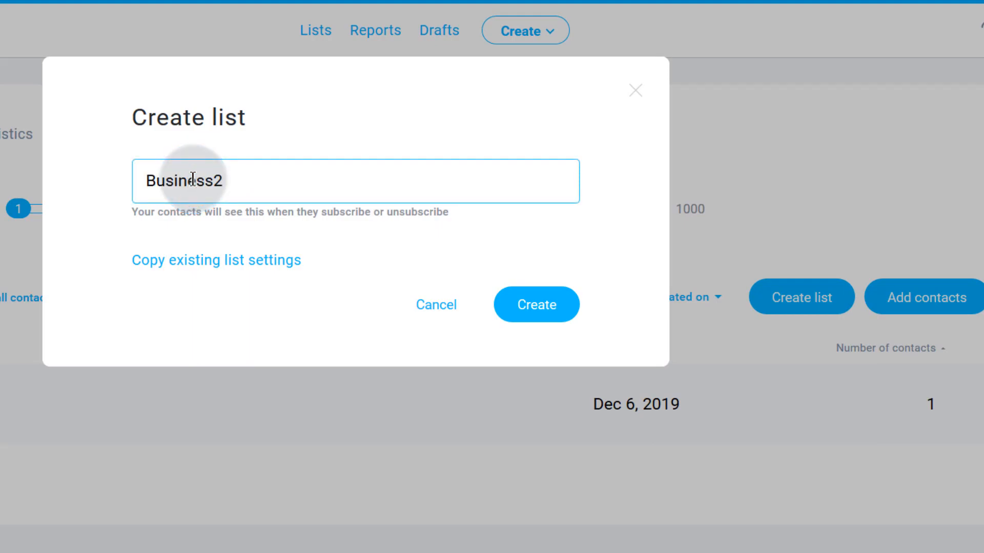
{"action": "left_click", "coordinate": [537, 307]}
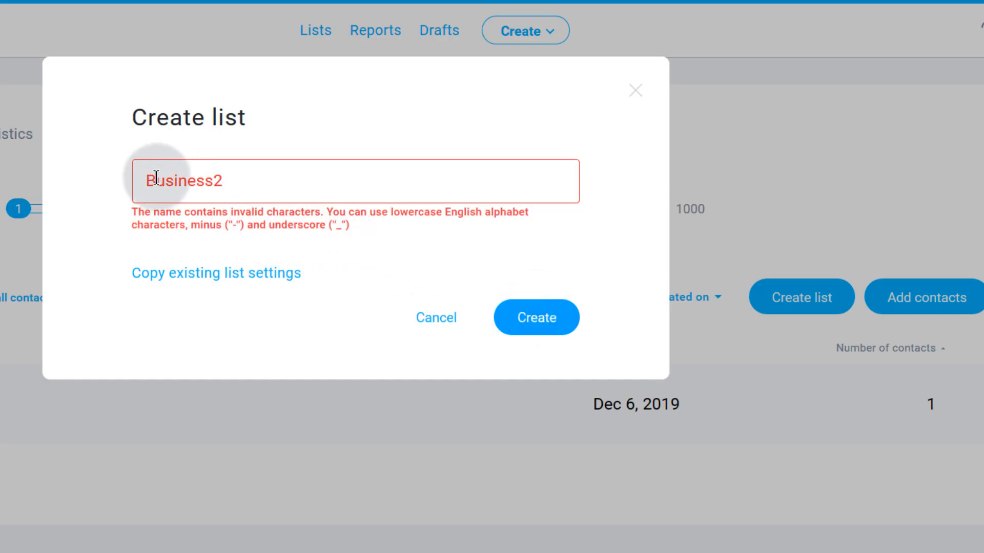
{"action": "left_click", "coordinate": [135, 179]}
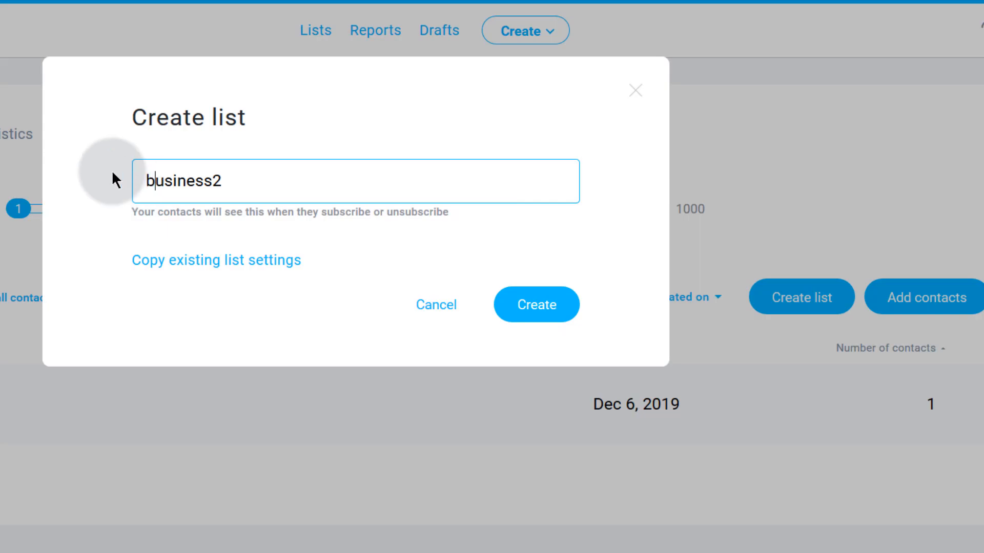
{"action": "left_click", "coordinate": [532, 306]}
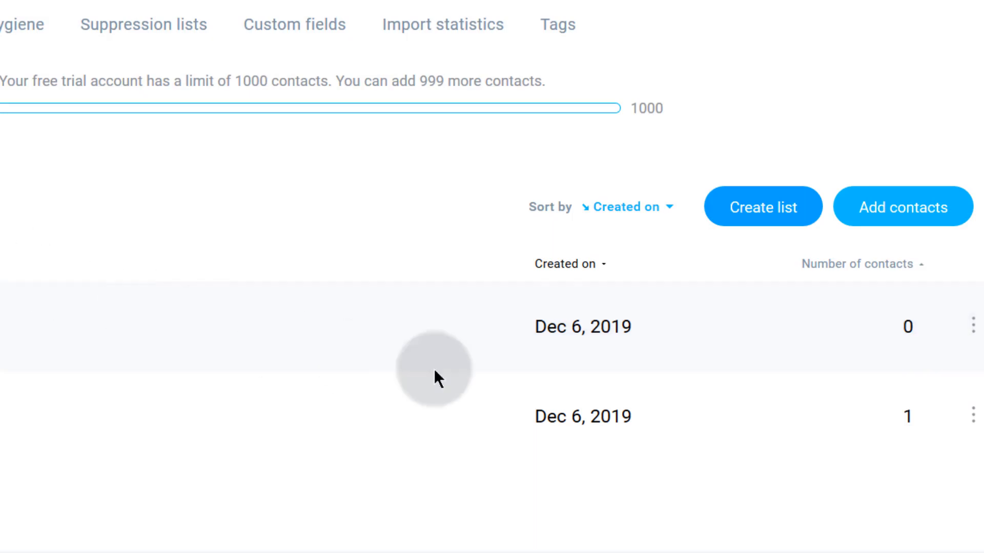
Start adding contacts to the business2 list, keeping the one-by-one manual method
{"action": "left_click", "coordinate": [905, 208]}
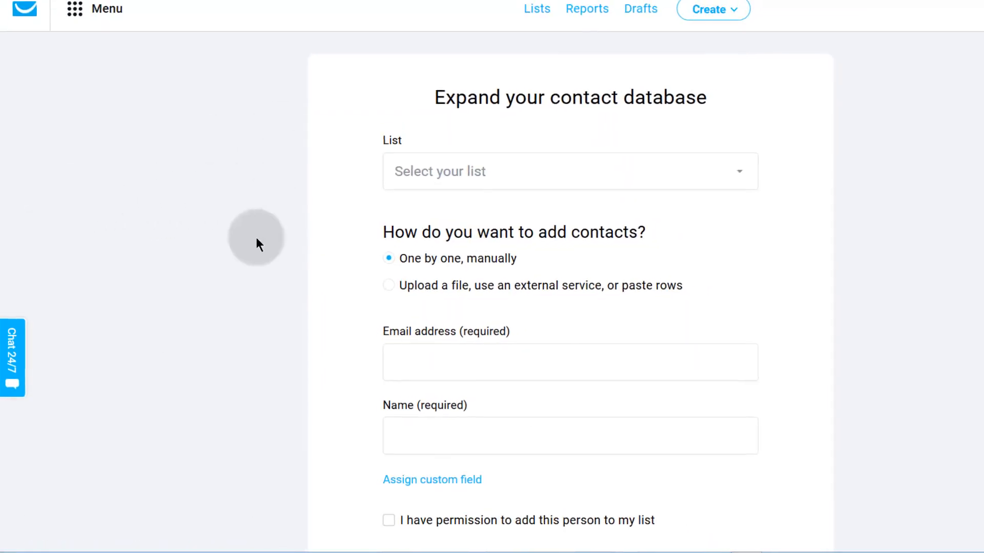
{"action": "left_click", "coordinate": [450, 174]}
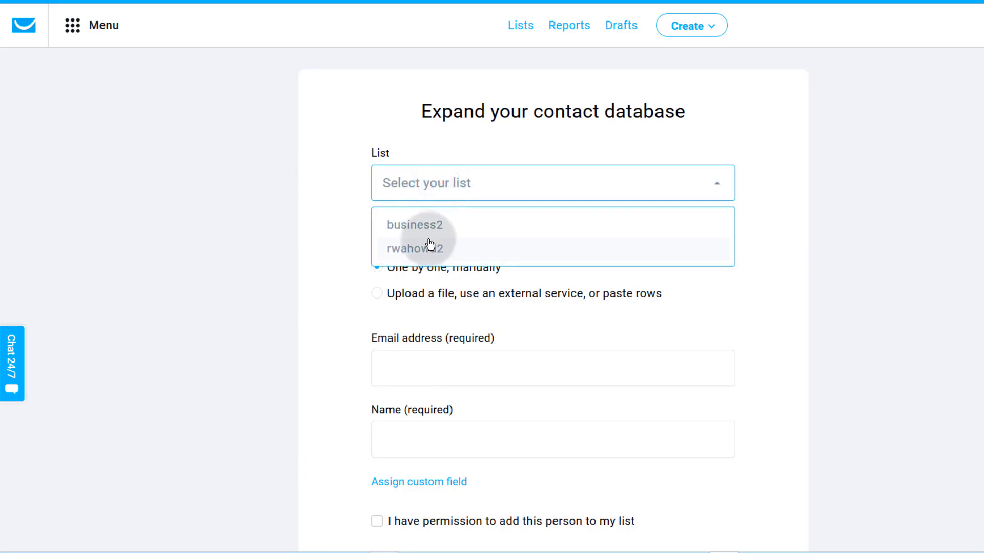
{"action": "left_click", "coordinate": [414, 229]}
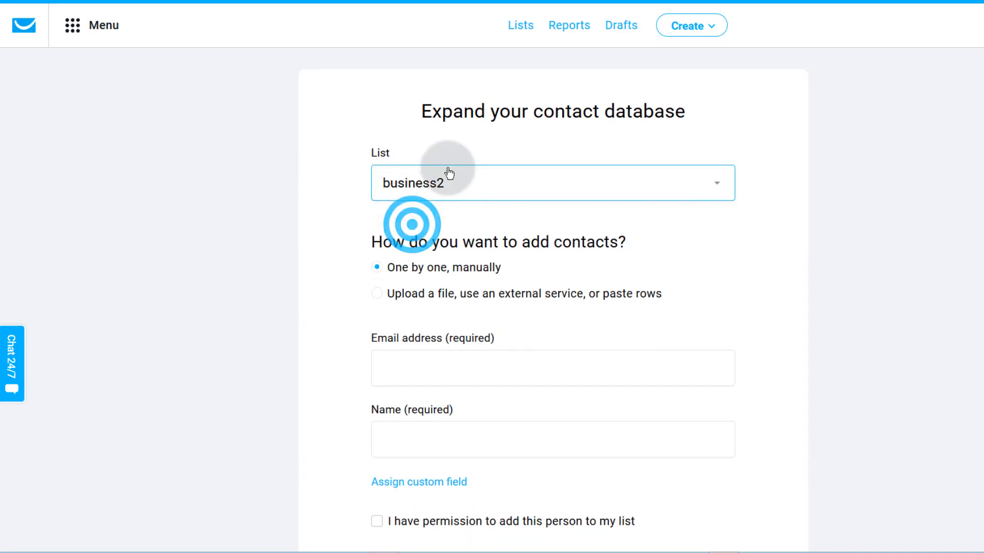
{"action": "scroll", "coordinate": [430, 342], "scroll_direction": "down", "scroll_amount": 2}
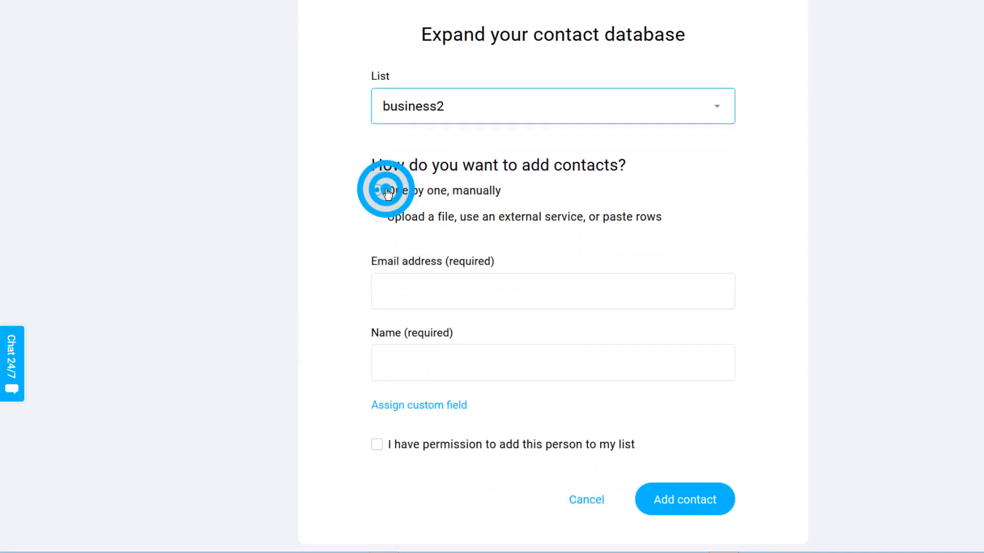
{"action": "left_click_drag", "start_coordinate": [388, 194], "coordinate": [503, 193]}
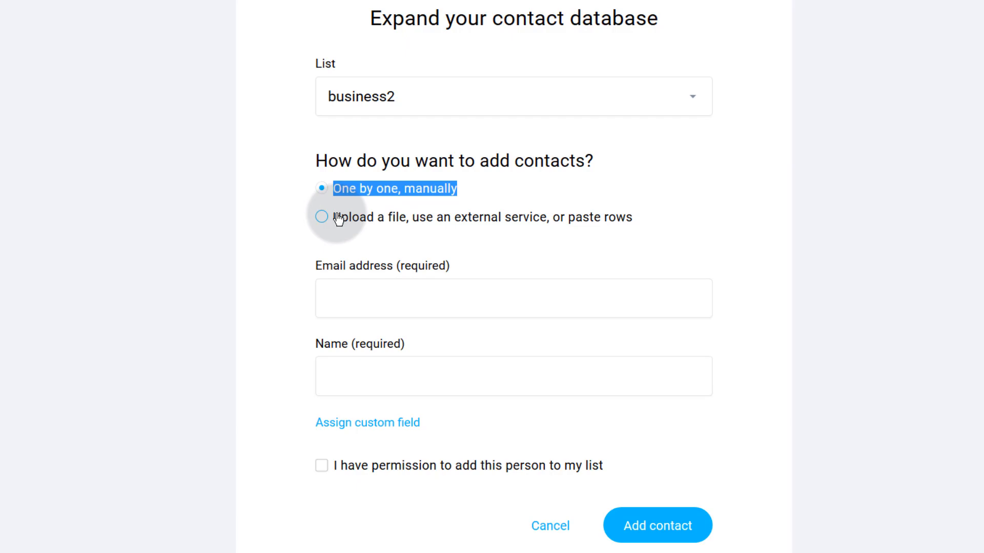
{"action": "left_click", "coordinate": [292, 238]}
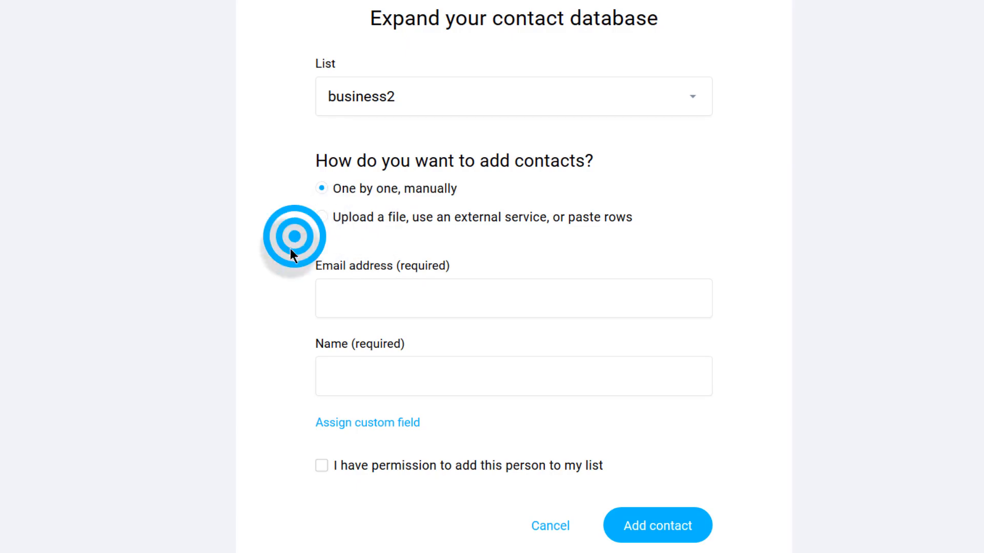
Assign the url custom field to the new contact, leaving its email address and name empty
{"action": "left_click", "coordinate": [339, 296]}
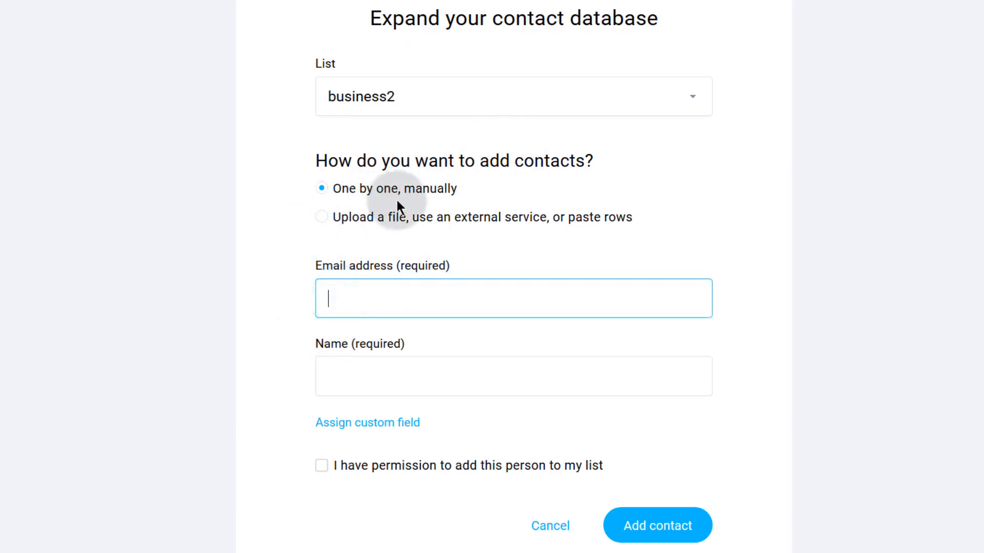
{"action": "left_click", "coordinate": [334, 290]}
{"action": "scroll", "coordinate": [303, 326], "scroll_direction": "down", "scroll_amount": 2}
{"action": "left_click", "coordinate": [336, 297]}
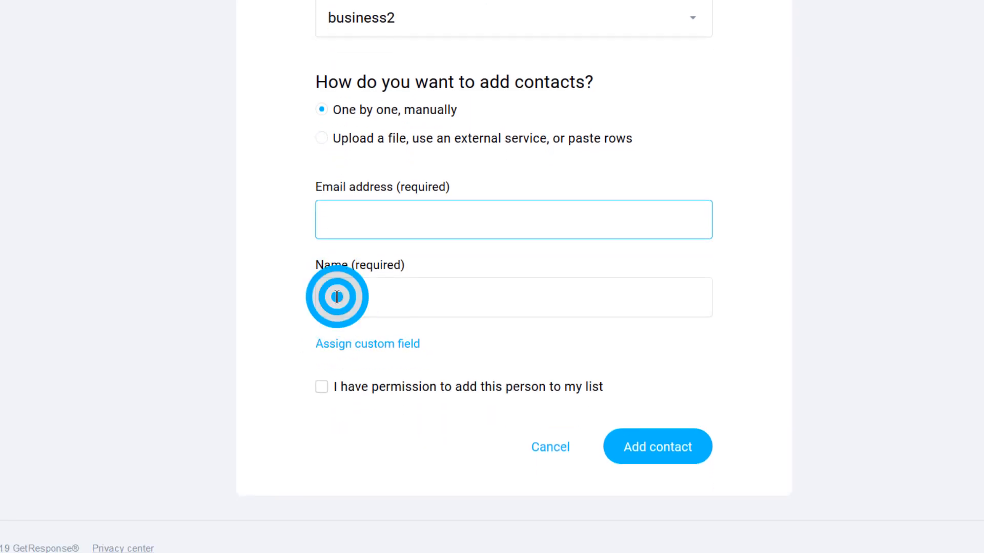
{"action": "left_click", "coordinate": [356, 343]}
{"action": "left_click", "coordinate": [390, 374]}
{"action": "scroll", "coordinate": [479, 432], "scroll_direction": "down", "scroll_amount": 4}
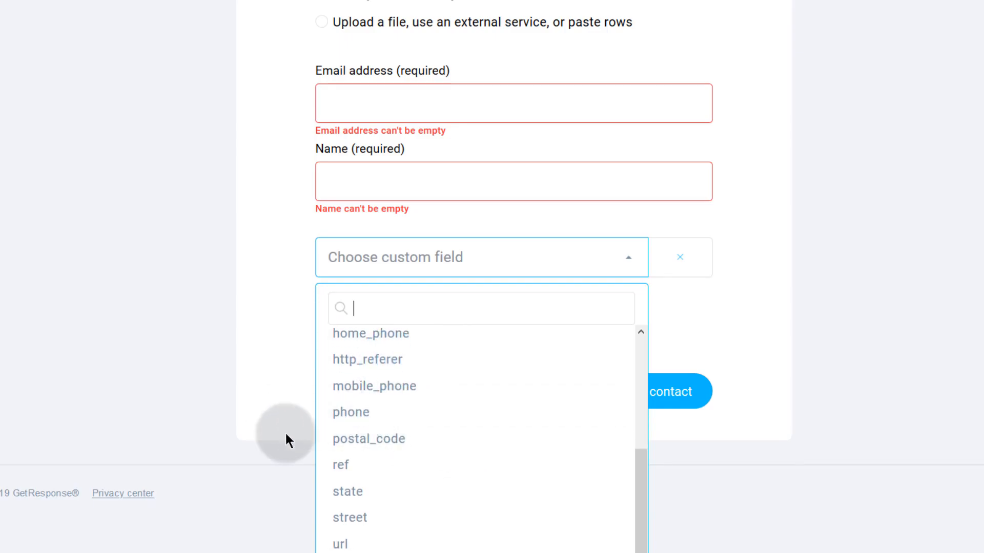
{"action": "left_click", "coordinate": [342, 545]}
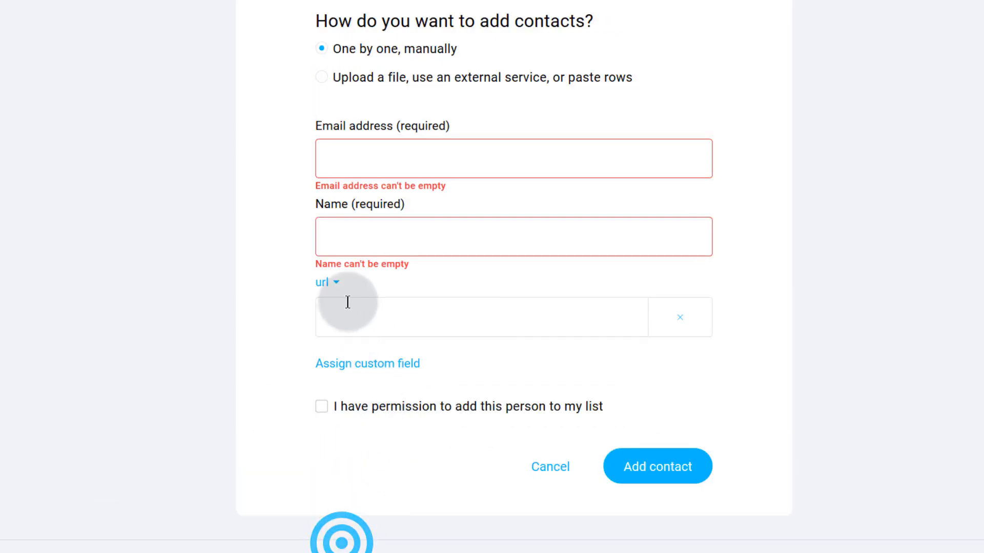
Confirm permission to add this person to the list
{"action": "left_click", "coordinate": [351, 228]}
{"action": "left_click", "coordinate": [340, 235]}
{"action": "scroll", "coordinate": [343, 307], "scroll_direction": "down", "scroll_amount": 1}
{"action": "left_click", "coordinate": [318, 391]}
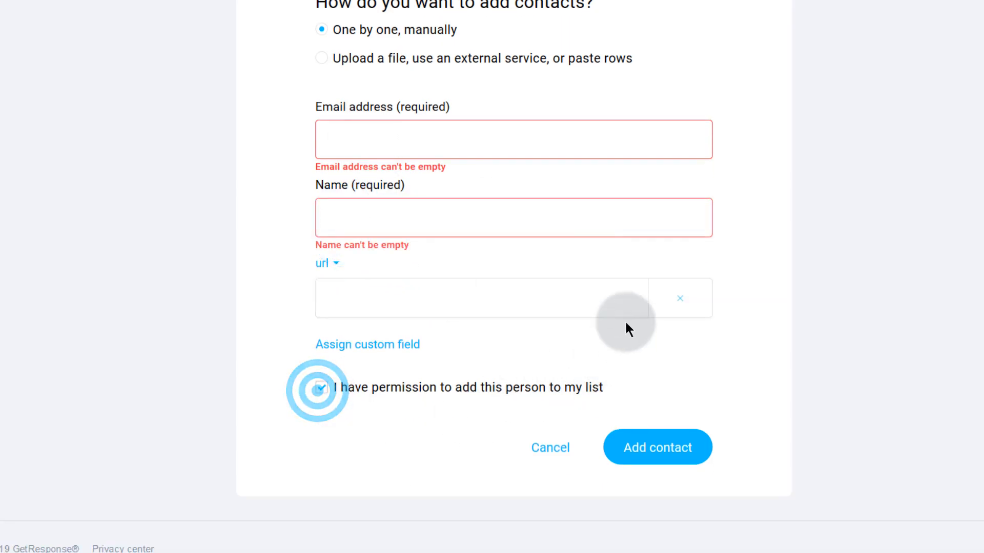
{"action": "left_click", "coordinate": [332, 142]}
{"action": "left_click", "coordinate": [351, 220]}
{"action": "left_click", "coordinate": [340, 294]}
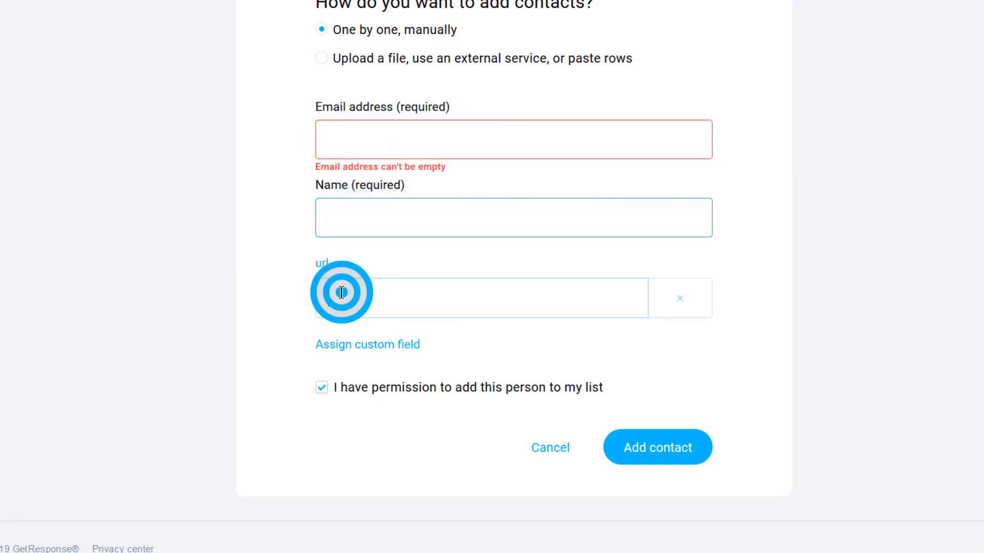
{"action": "left_click", "coordinate": [362, 380]}
{"action": "left_click", "coordinate": [350, 389]}
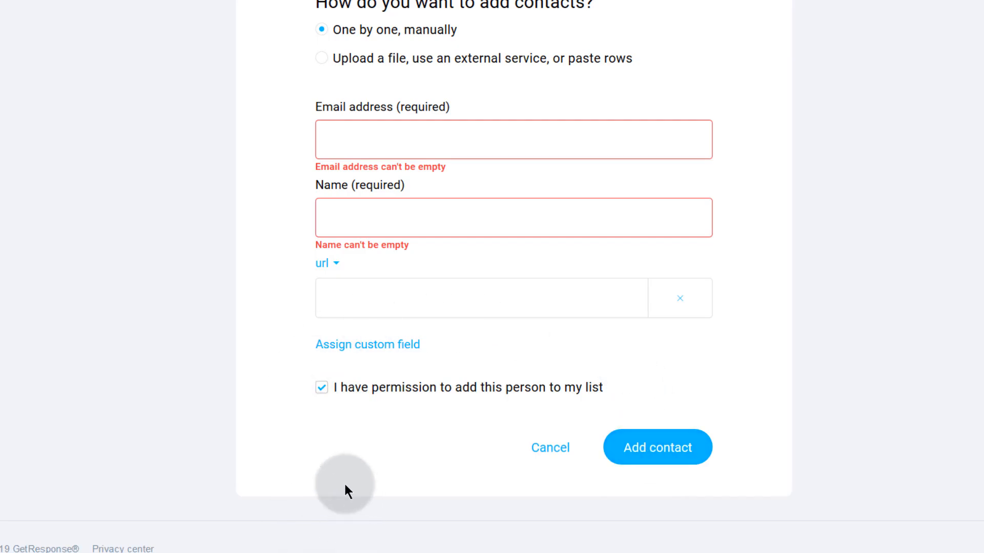
Switch the contact-adding method to uploading a file, using an external service, or pasting rows, and check the accepted file formats
{"action": "scroll", "coordinate": [330, 428], "scroll_direction": "up", "scroll_amount": 5}
{"action": "left_click", "coordinate": [392, 182]}
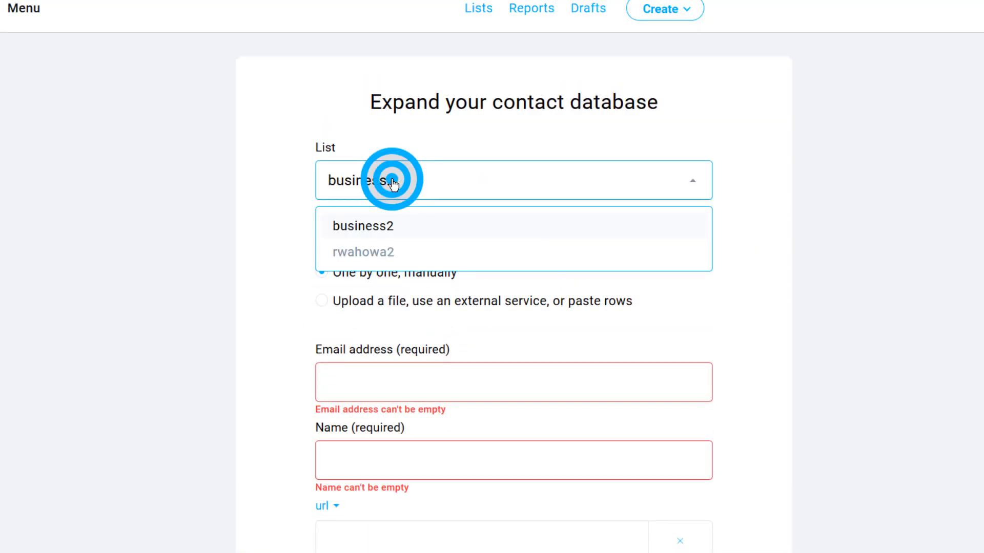
{"action": "left_click", "coordinate": [246, 214]}
{"action": "scroll", "coordinate": [355, 177], "scroll_direction": "down", "scroll_amount": 5}
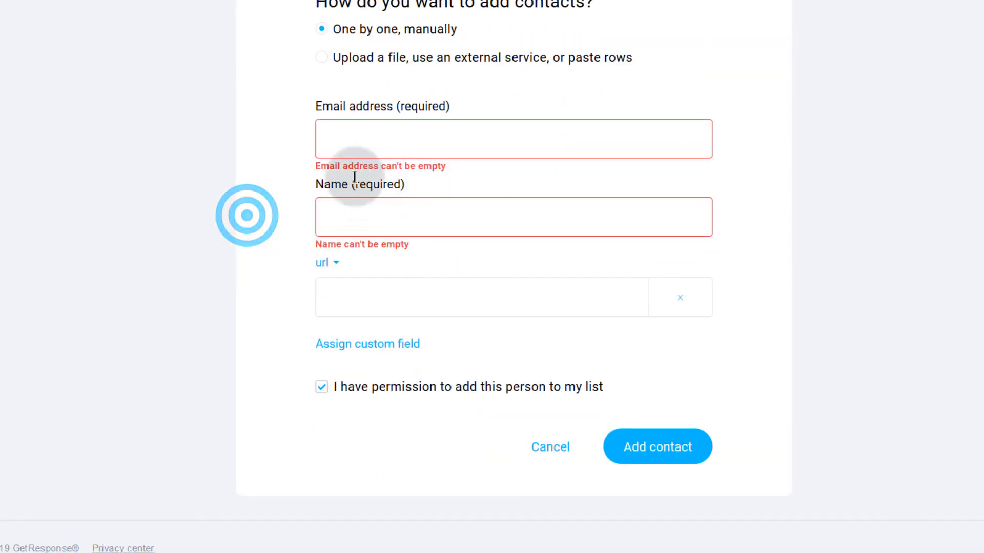
{"action": "left_click", "coordinate": [347, 56]}
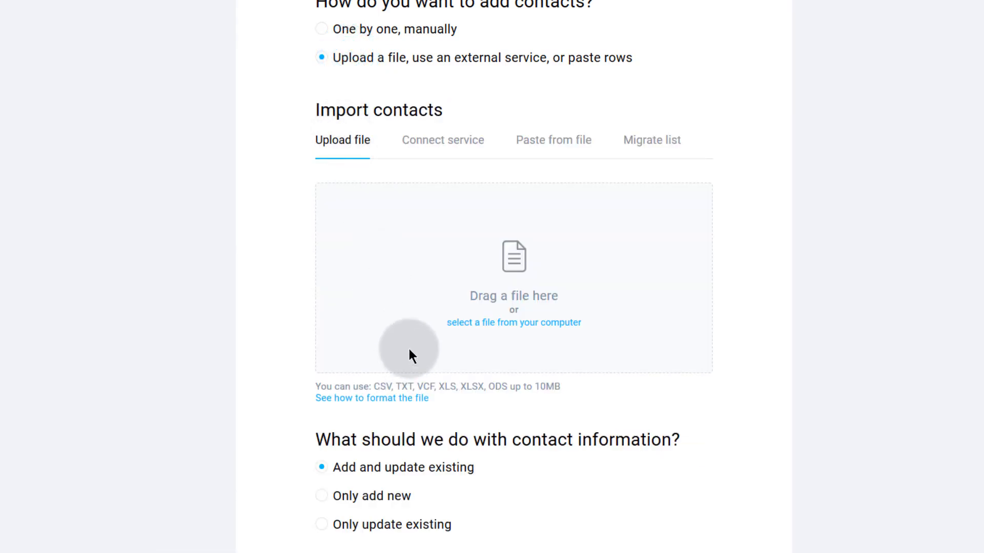
{"action": "left_click_drag", "start_coordinate": [374, 385], "coordinate": [577, 385]}
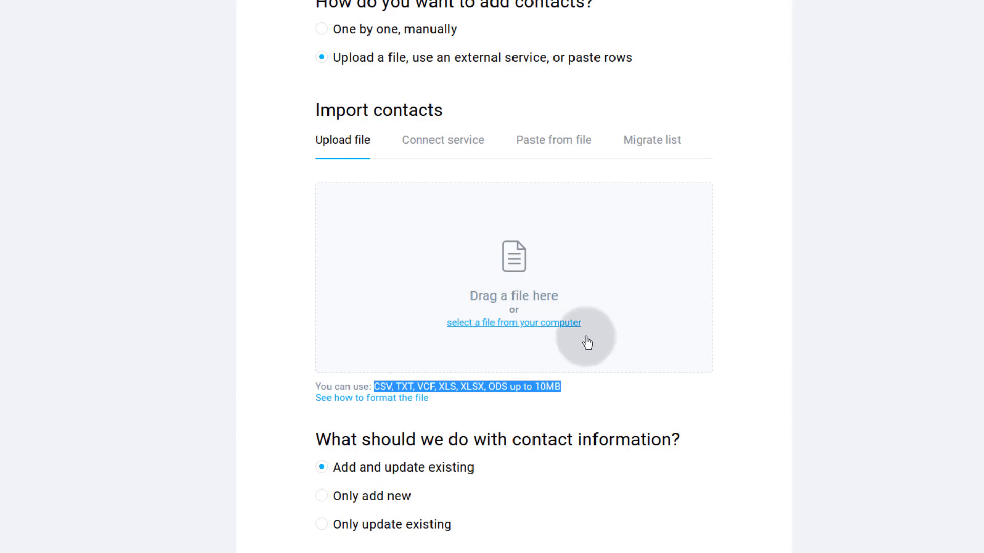
Examine the import options for connecting an external service and pasting contacts from a file
{"action": "left_click", "coordinate": [435, 145]}
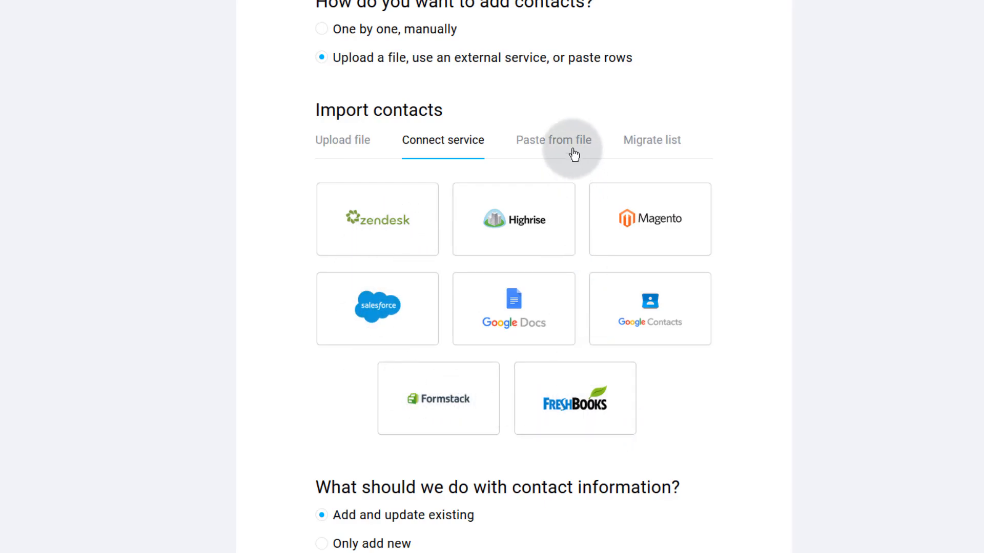
{"action": "left_click", "coordinate": [550, 143]}
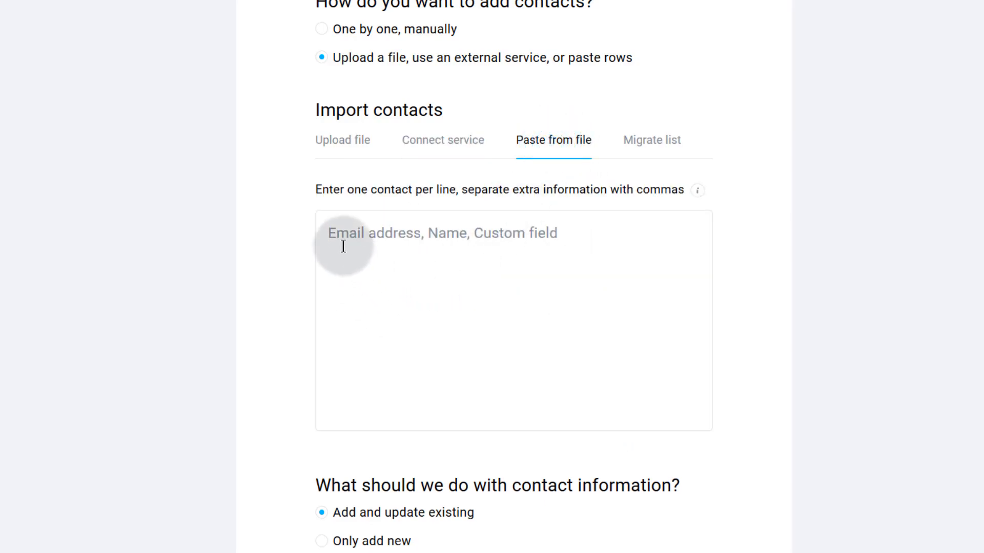
{"action": "left_click", "coordinate": [326, 232]}
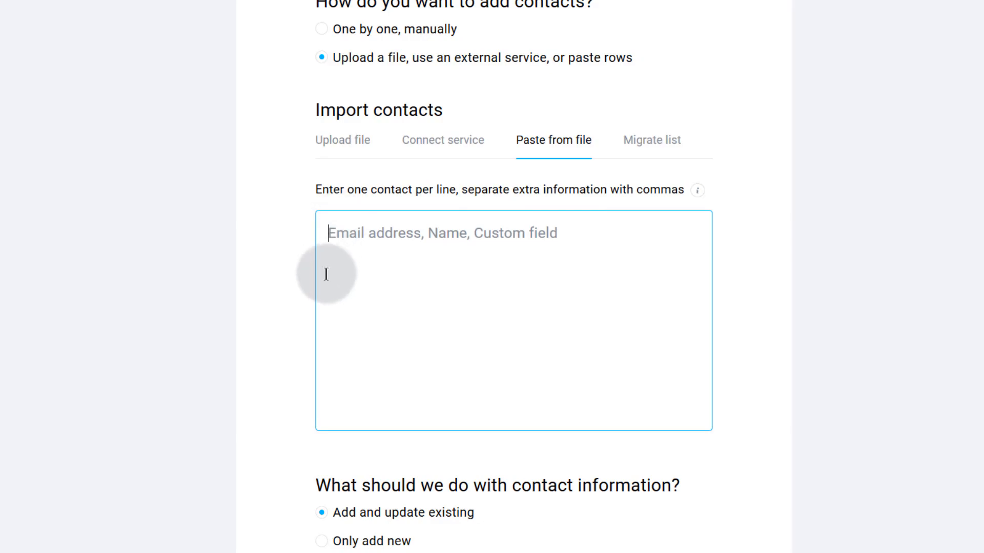
{"action": "left_click", "coordinate": [329, 233]}
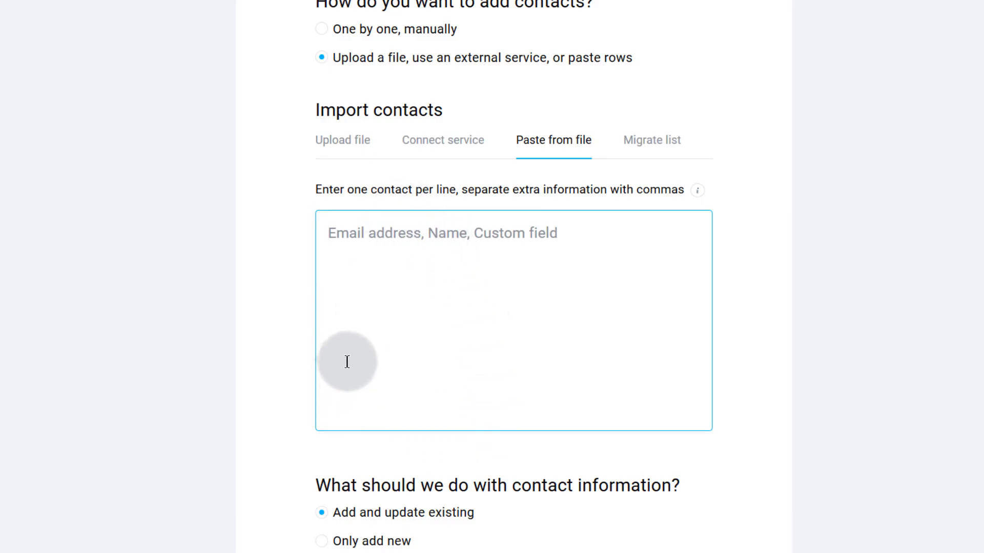
{"action": "scroll", "coordinate": [355, 377], "scroll_direction": "down", "scroll_amount": 5}
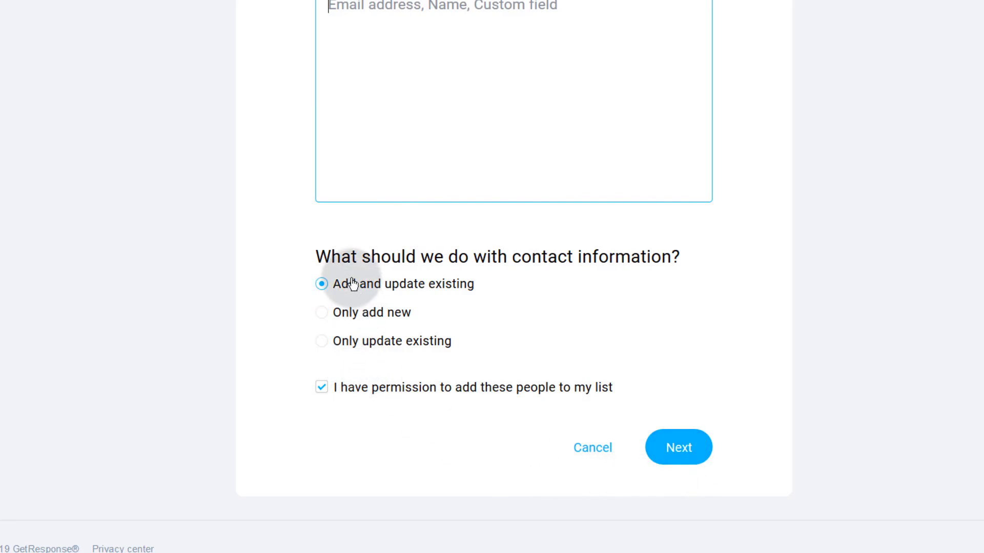
{"action": "scroll", "coordinate": [398, 288], "scroll_direction": "up", "scroll_amount": 9}
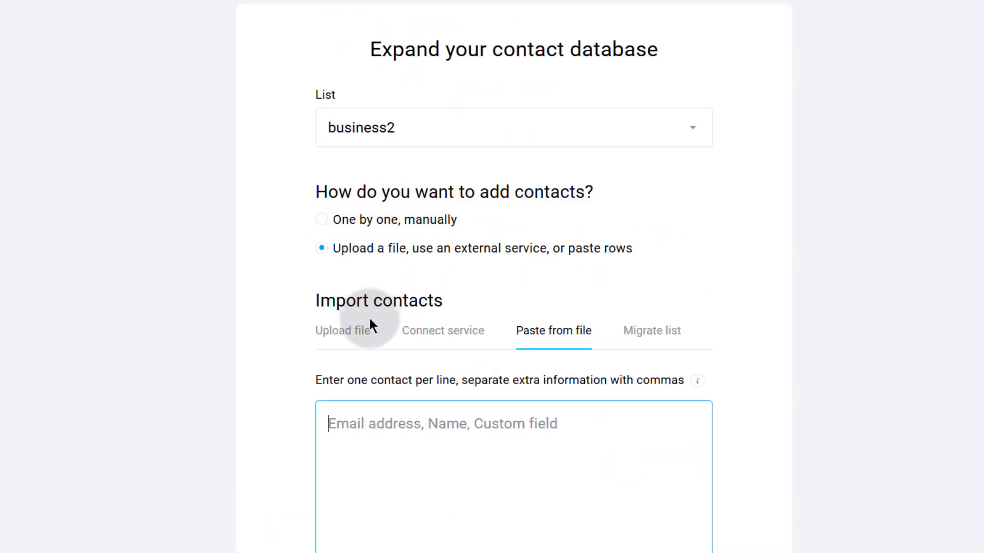
Return to the file upload option and examine the choices for handling contact information
{"action": "left_click", "coordinate": [345, 333]}
{"action": "scroll", "coordinate": [345, 334], "scroll_direction": "down", "scroll_amount": 8}
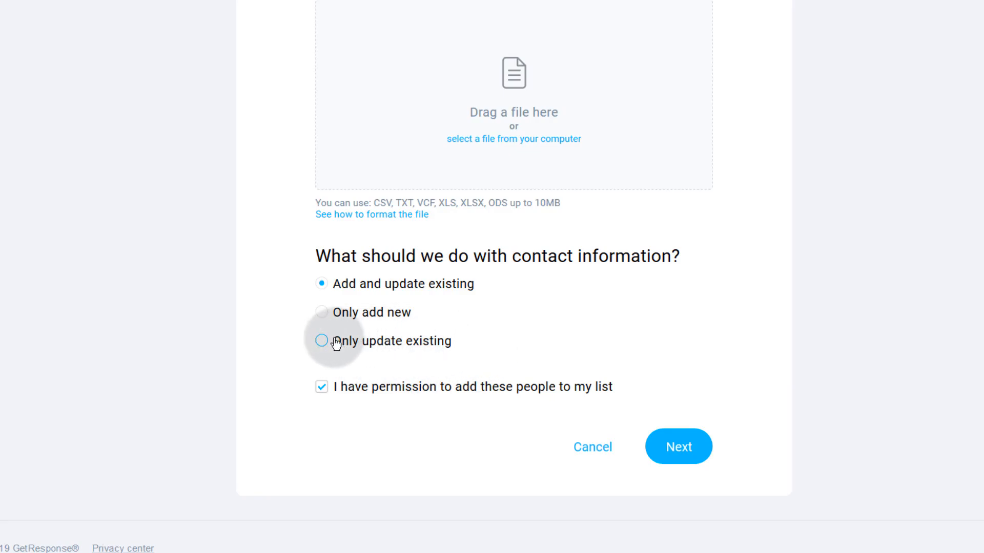
{"action": "scroll", "coordinate": [479, 358], "scroll_direction": "up", "scroll_amount": 8}
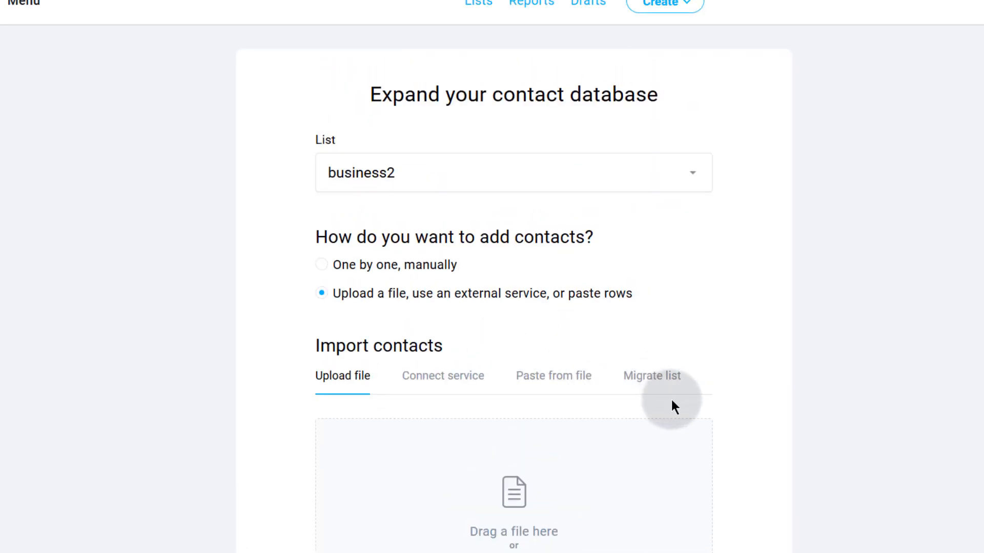
Switch the contact import to list migration and choose the list source
{"action": "left_click", "coordinate": [651, 379]}
{"action": "scroll", "coordinate": [500, 406], "scroll_direction": "down", "scroll_amount": 8}
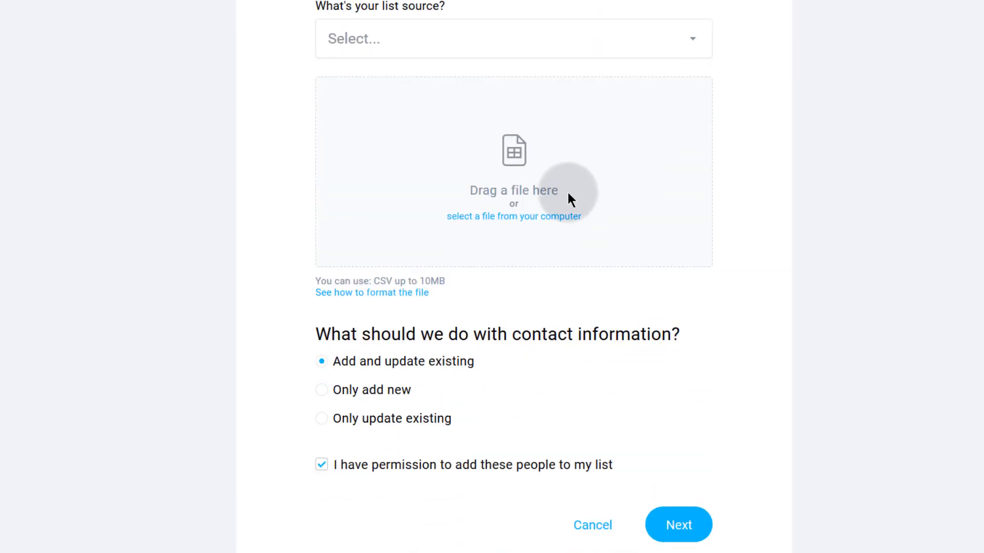
{"action": "scroll", "coordinate": [566, 200], "scroll_direction": "up", "scroll_amount": 6}
{"action": "left_click", "coordinate": [375, 373]}
{"action": "left_click", "coordinate": [353, 445]}
{"action": "scroll", "coordinate": [330, 435], "scroll_direction": "down", "scroll_amount": 8}
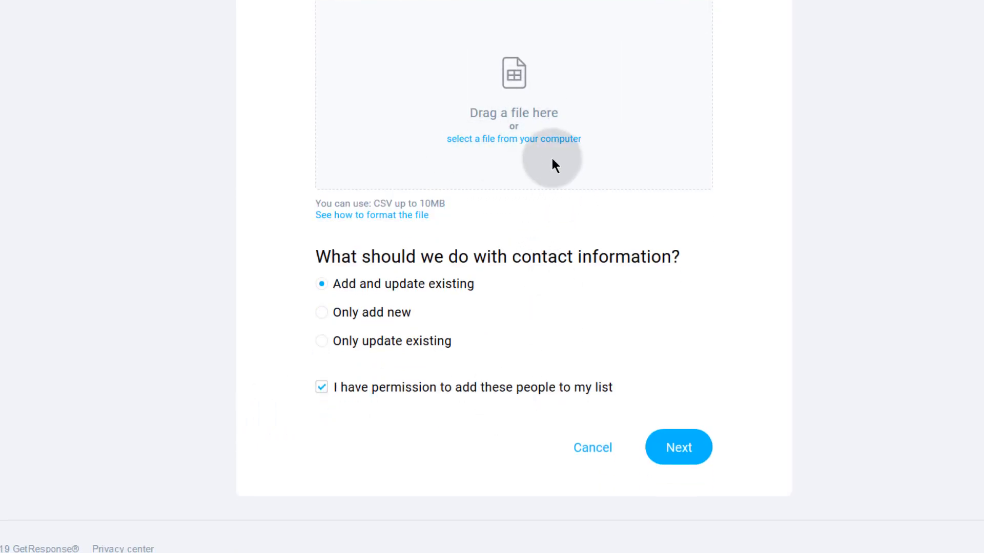
Review the MailChimp list migration form, including its file upload and contact information options, and cancel the contact import
{"action": "scroll", "coordinate": [529, 190], "scroll_direction": "up", "scroll_amount": 5}
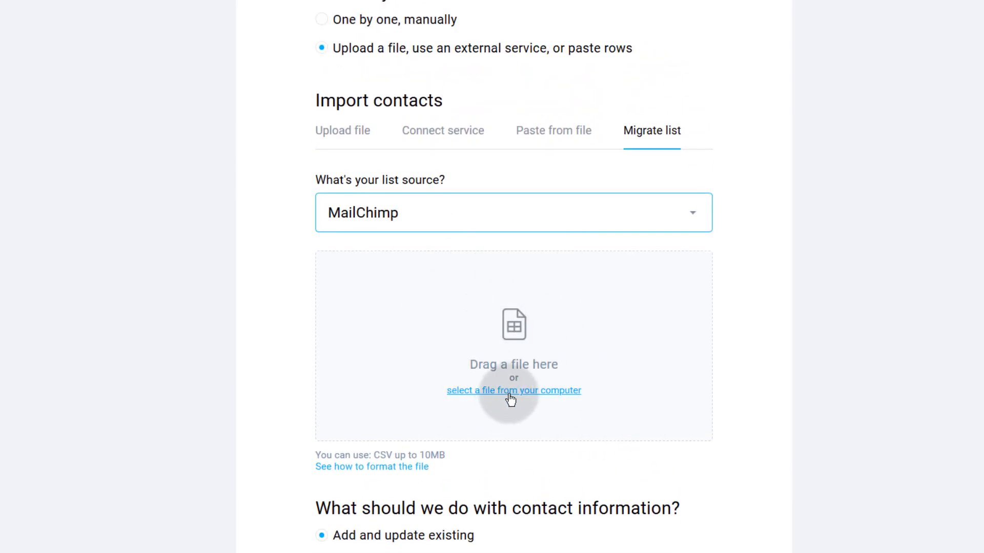
{"action": "scroll", "coordinate": [519, 391], "scroll_direction": "down", "scroll_amount": 5}
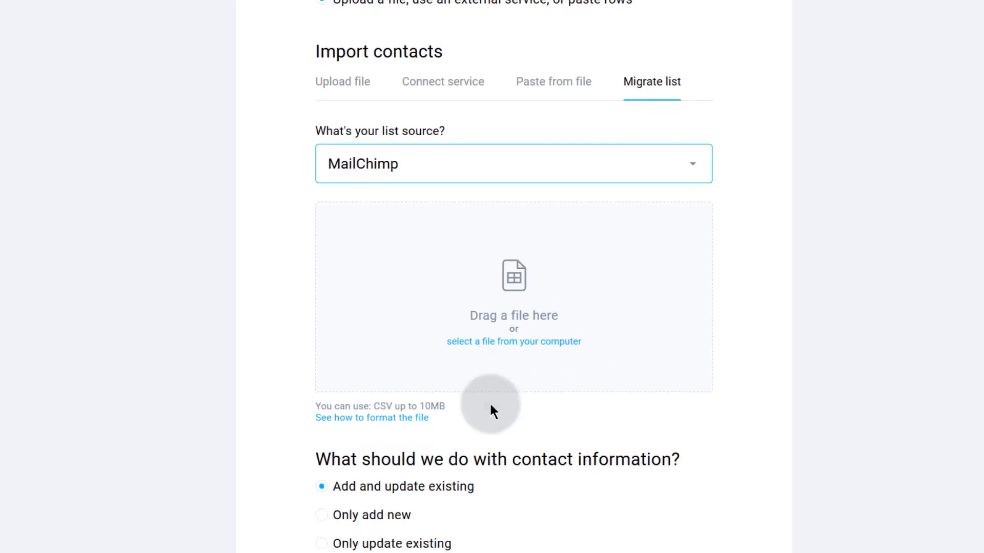
{"action": "scroll", "coordinate": [571, 281], "scroll_direction": "up", "scroll_amount": 8}
{"action": "scroll", "coordinate": [571, 281], "scroll_direction": "down", "scroll_amount": 3}
{"action": "scroll", "coordinate": [569, 281], "scroll_direction": "up", "scroll_amount": 3}
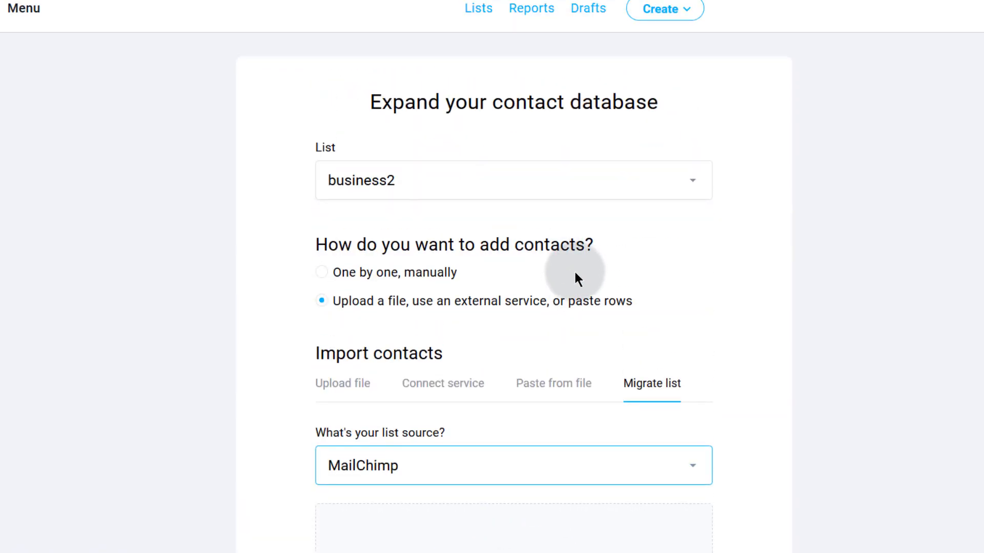
{"action": "scroll", "coordinate": [574, 271], "scroll_direction": "down", "scroll_amount": 9}
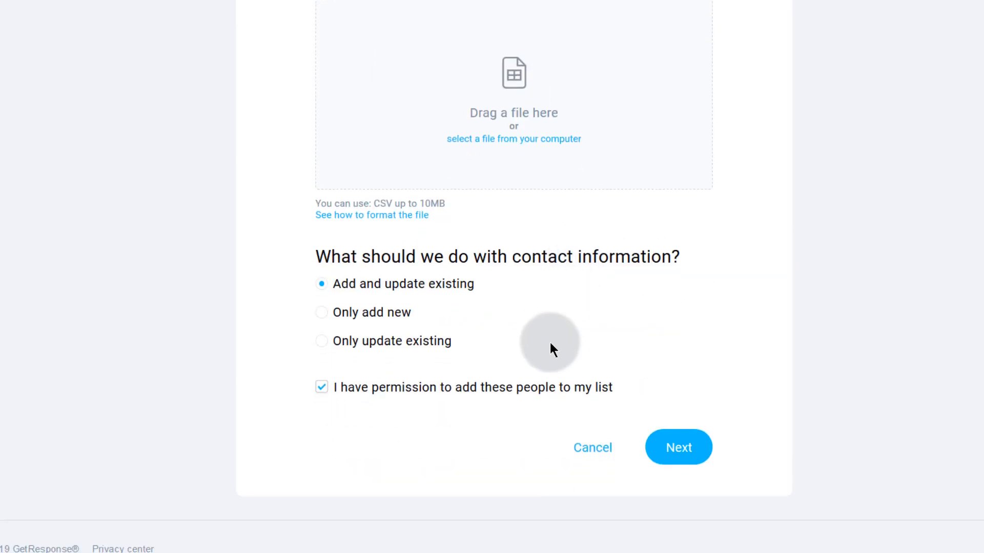
{"action": "left_click", "coordinate": [601, 449]}
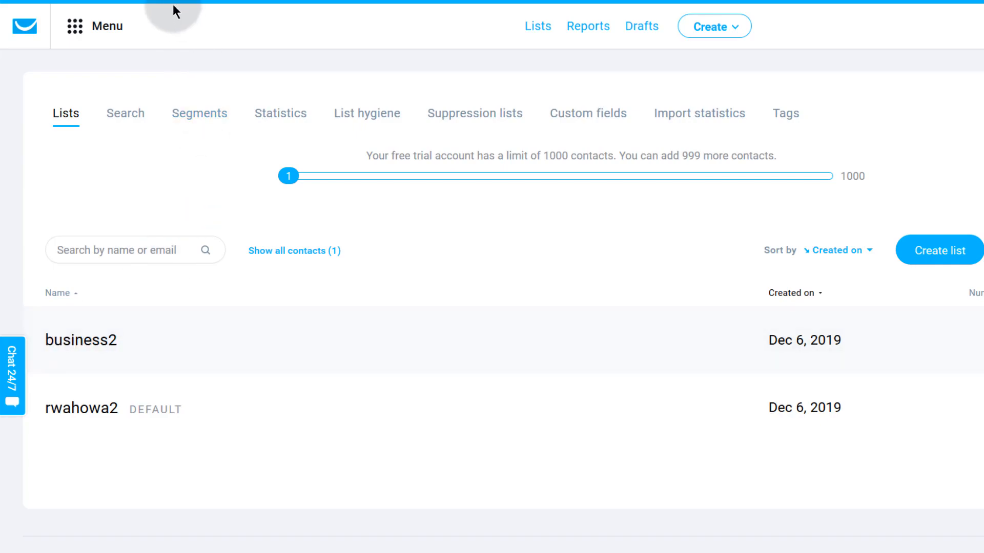
Examine the communication and growth tools offered in the main navigation, including forms and surveys
{"action": "left_click", "coordinate": [78, 27]}
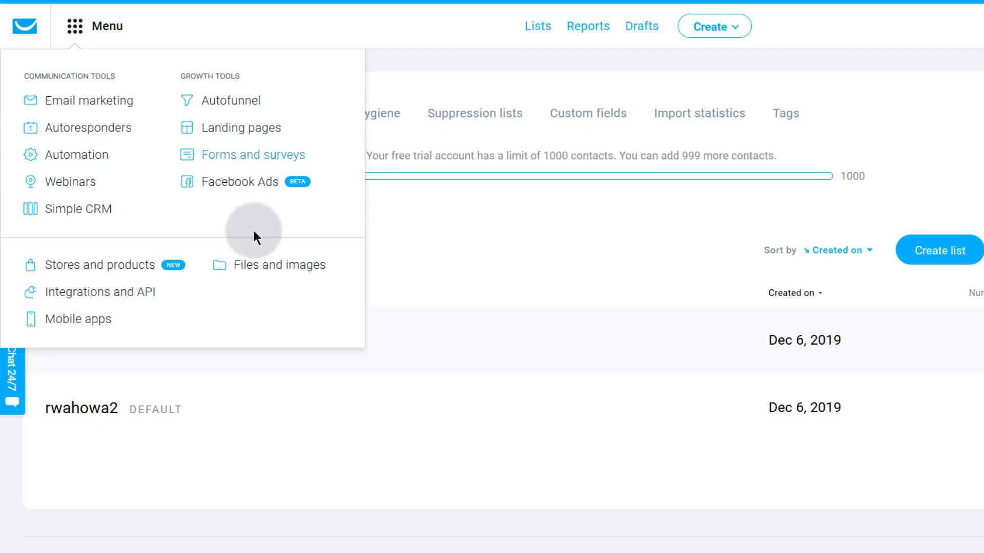
{"action": "left_click", "coordinate": [85, 377]}
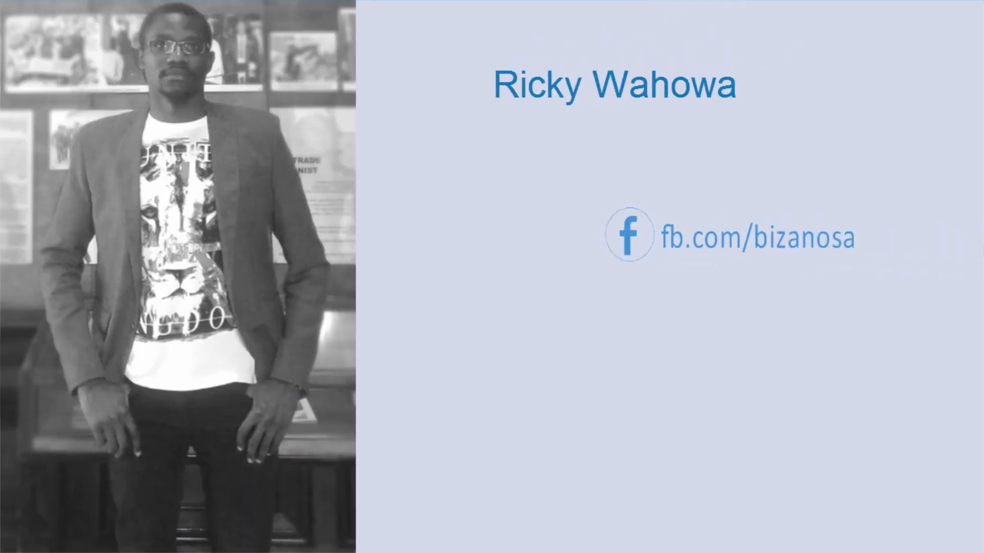